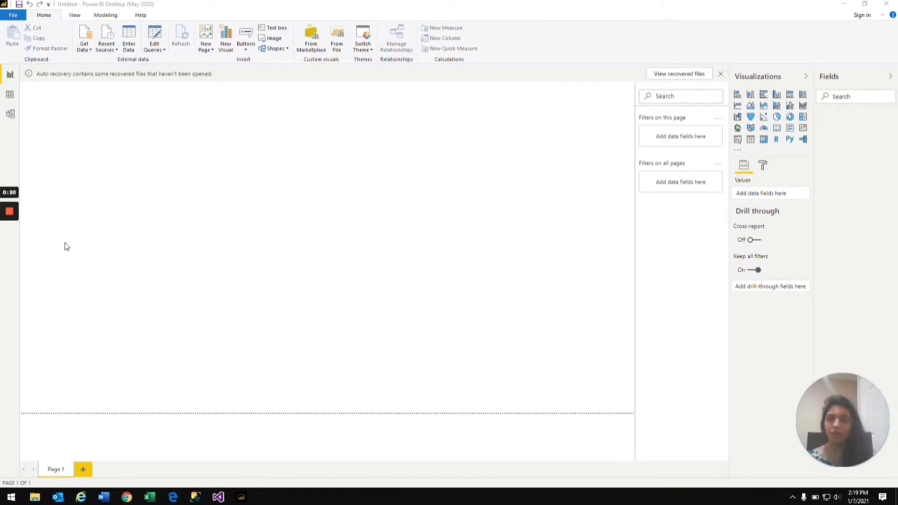
- Load the Orders sheet from the Excel workbook Sample - Superstore.xlsx into the report
{"action": "left_click", "coordinate": [90, 49]}
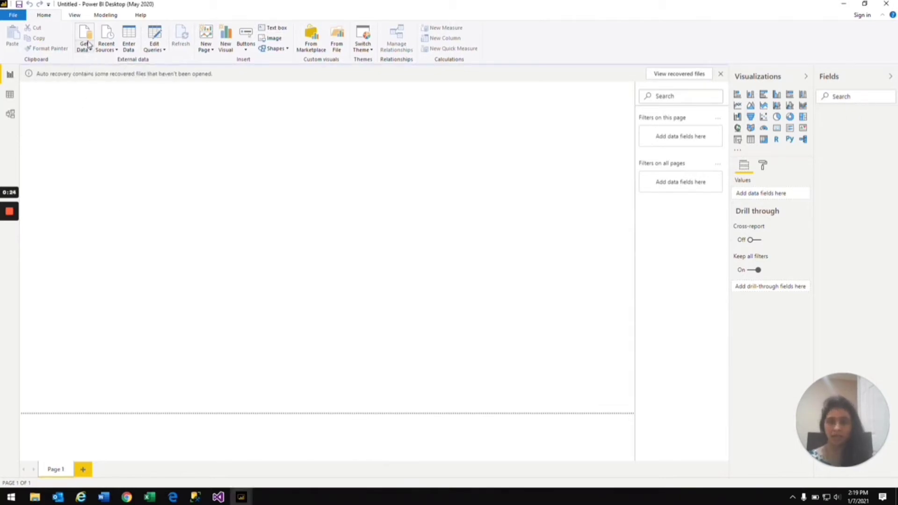
{"action": "left_click", "coordinate": [89, 47]}
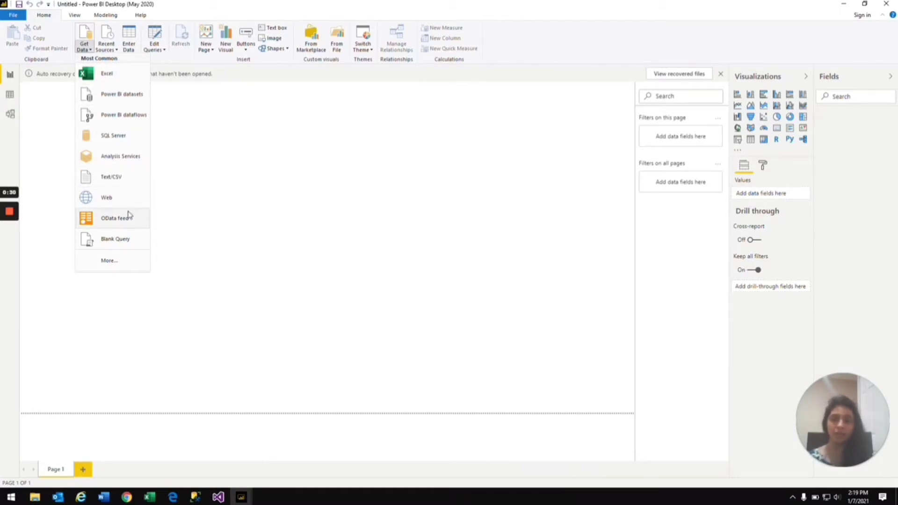
{"action": "left_click", "coordinate": [120, 266]}
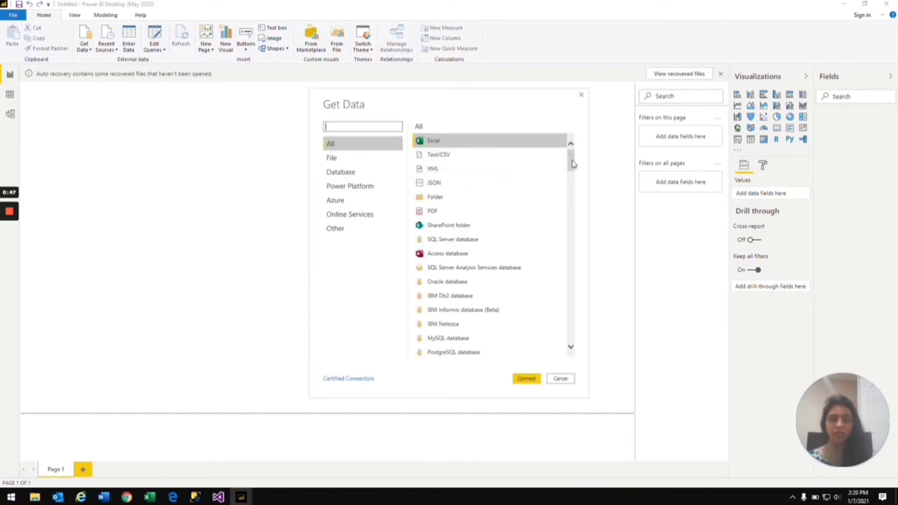
{"action": "mouse_move", "coordinate": [572, 163]}
{"action": "left_mouse_down"}
{"action": "mouse_move", "coordinate": [582, 352]}
{"action": "mouse_move", "coordinate": [576, 157]}
{"action": "left_mouse_up"}
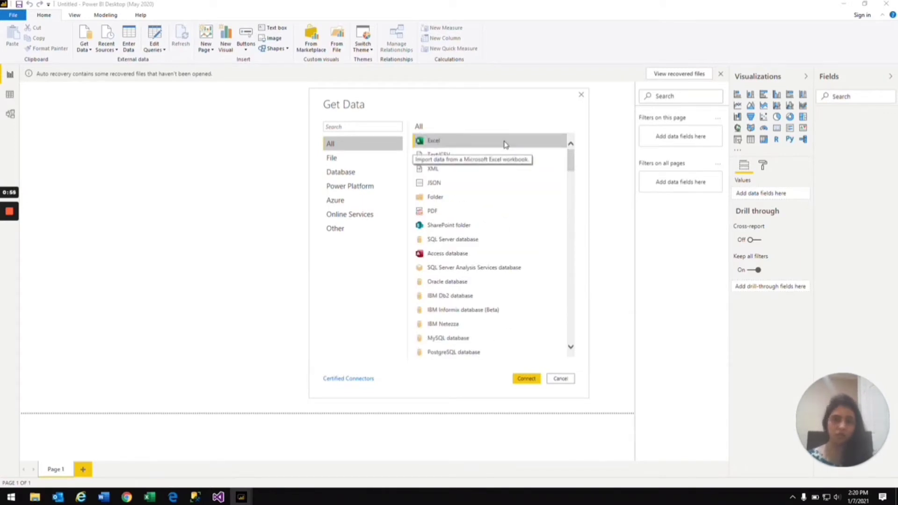
{"action": "left_click", "coordinate": [526, 380]}
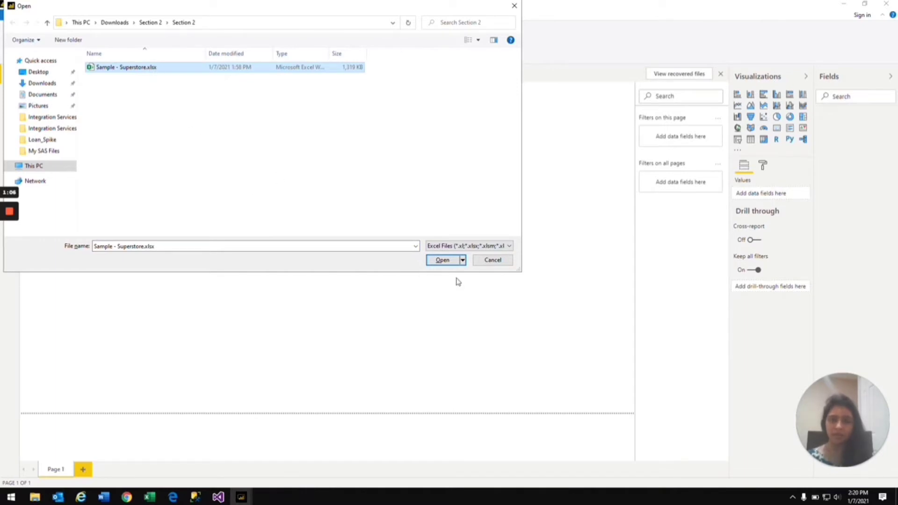
{"action": "left_click", "coordinate": [443, 261]}
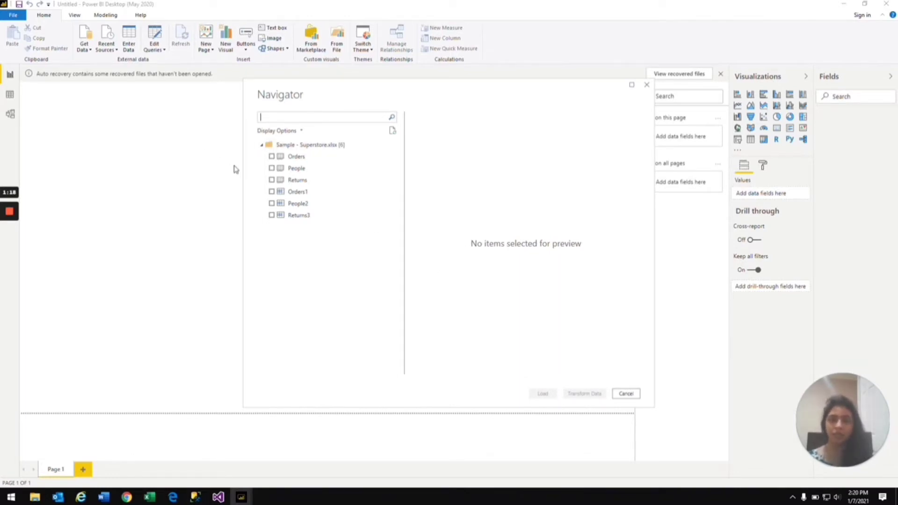
{"action": "left_click", "coordinate": [272, 157]}
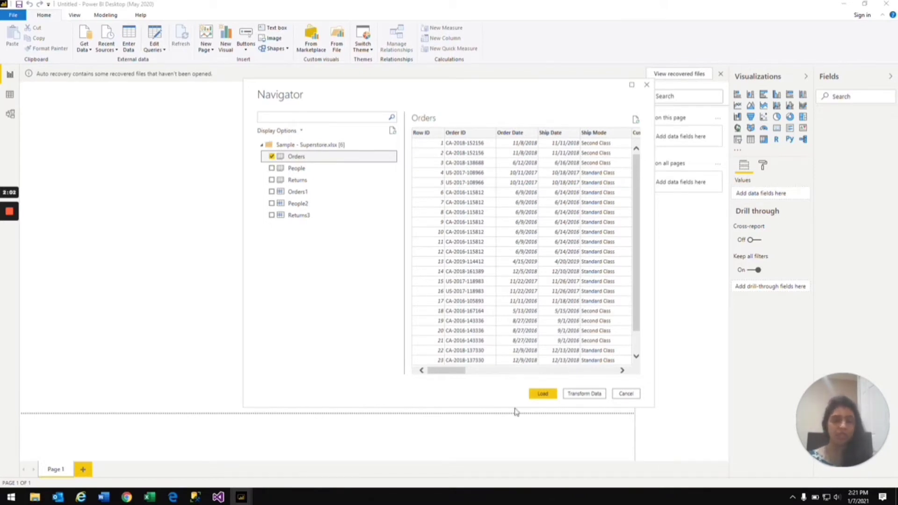
{"action": "left_click", "coordinate": [544, 395]}
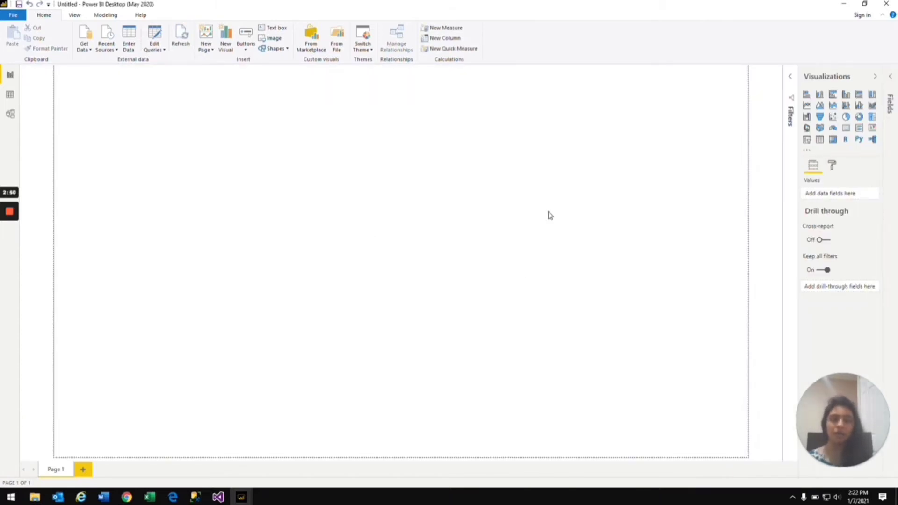
- Expand the Filters and Fields panes so that they show alongside the Visualizations pane
{"action": "left_click", "coordinate": [791, 79]}
{"action": "left_click", "coordinate": [876, 77]}
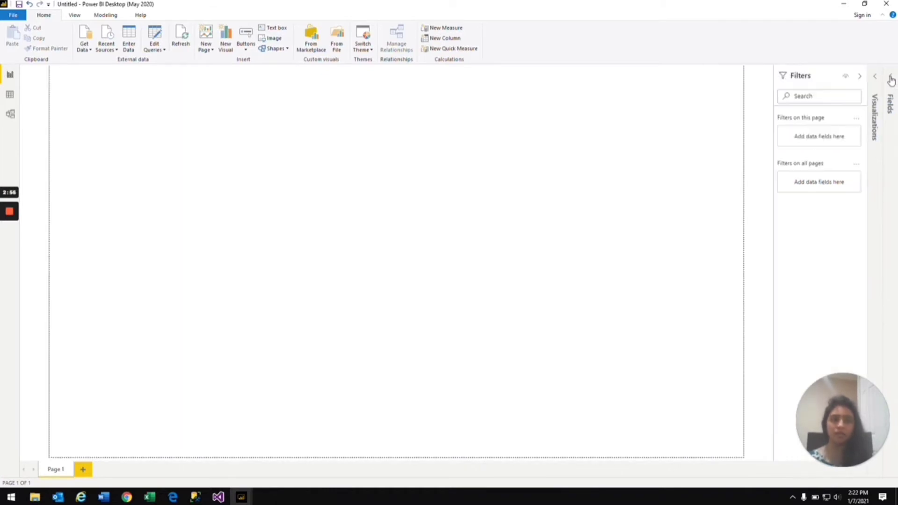
{"action": "left_click", "coordinate": [891, 79]}
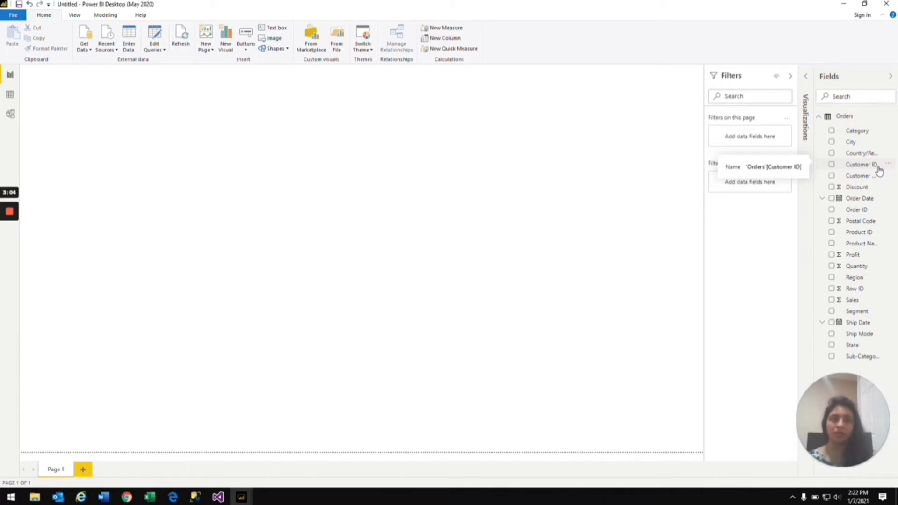
{"action": "left_click", "coordinate": [807, 81]}
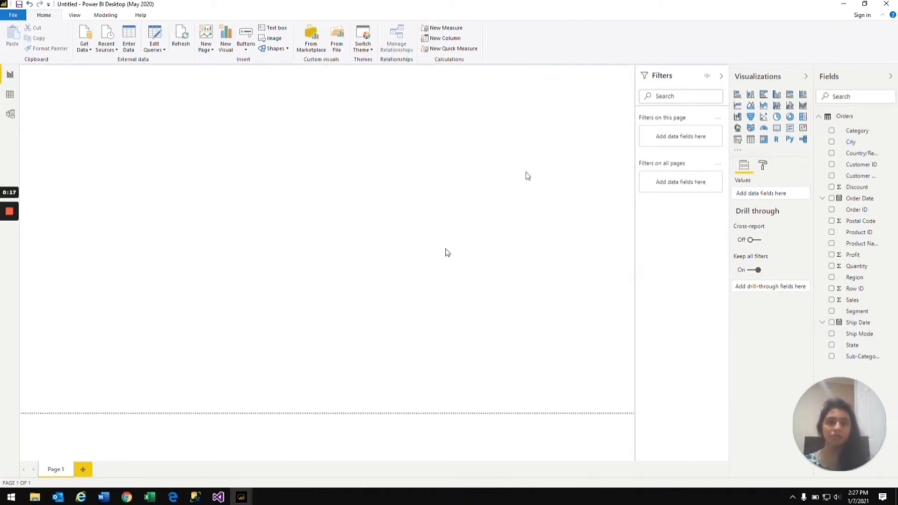
- Insert a stacked column chart, move it inward and enlarge it, with Sub-Category as the axis and Sales as the values
{"action": "left_click", "coordinate": [750, 97]}
{"action": "left_click_drag", "start_coordinate": [105, 124], "coordinate": [250, 192]}
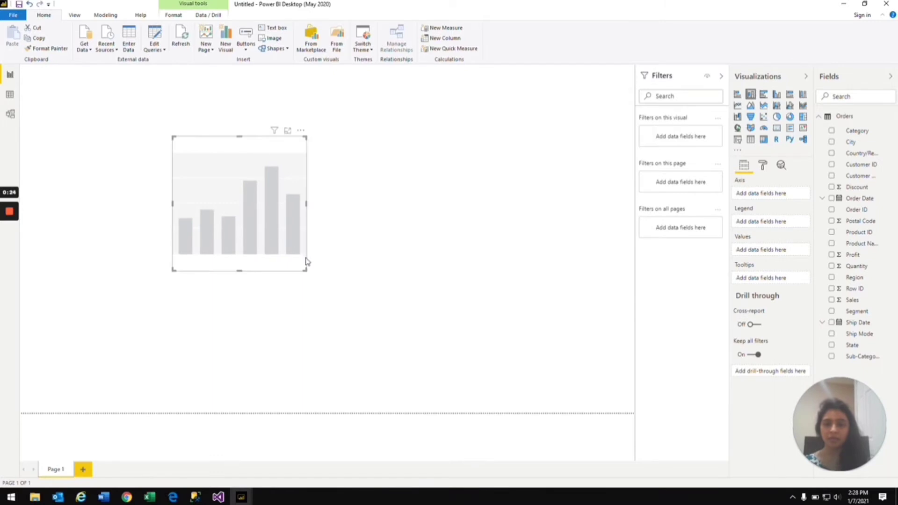
{"action": "left_click_drag", "start_coordinate": [306, 270], "coordinate": [525, 337]}
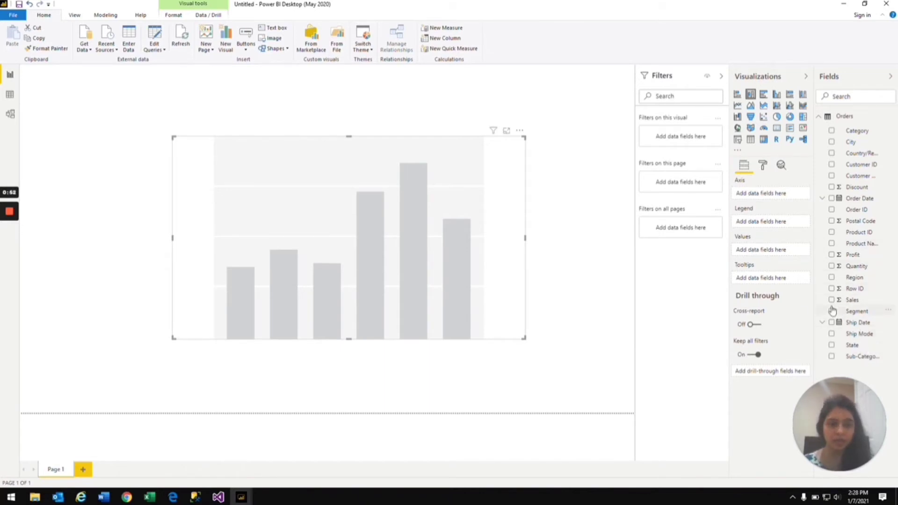
{"action": "left_click_drag", "start_coordinate": [858, 357], "coordinate": [764, 192]}
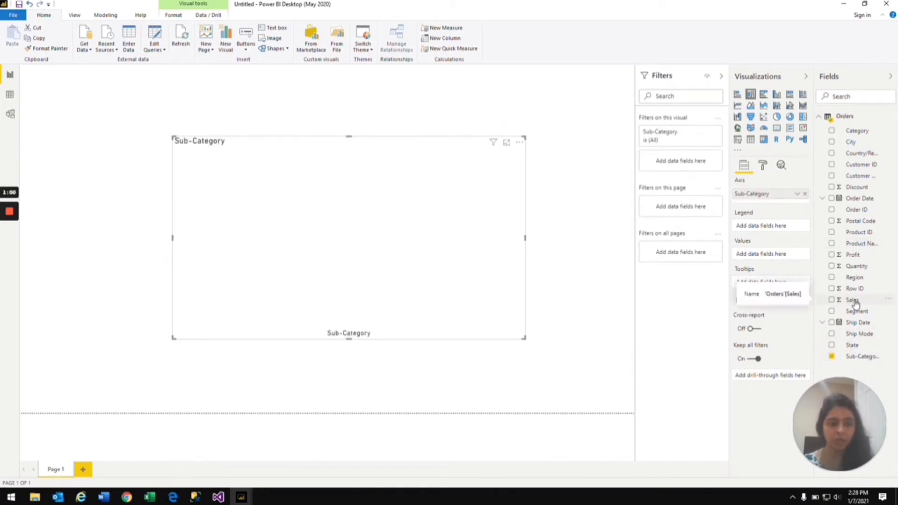
{"action": "left_click_drag", "start_coordinate": [853, 300], "coordinate": [762, 255]}
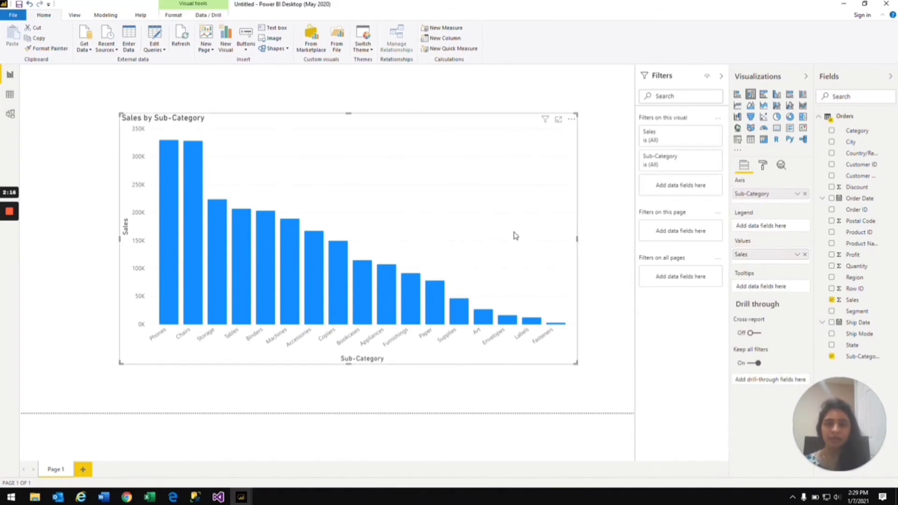
- Set the chart's default data color to the light orange #f0a787 (Theme color 3, 40% lighter)
{"action": "left_click", "coordinate": [762, 164]}
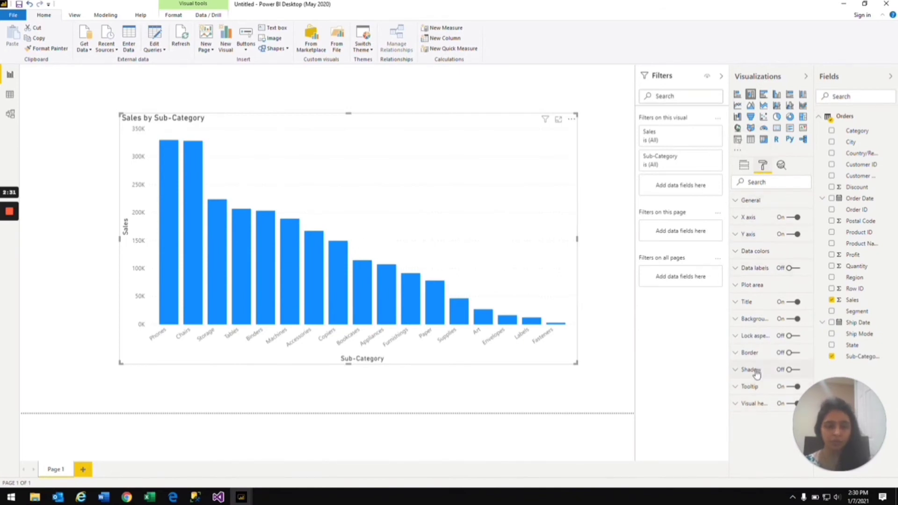
{"action": "left_click", "coordinate": [738, 254]}
{"action": "left_click", "coordinate": [752, 280]}
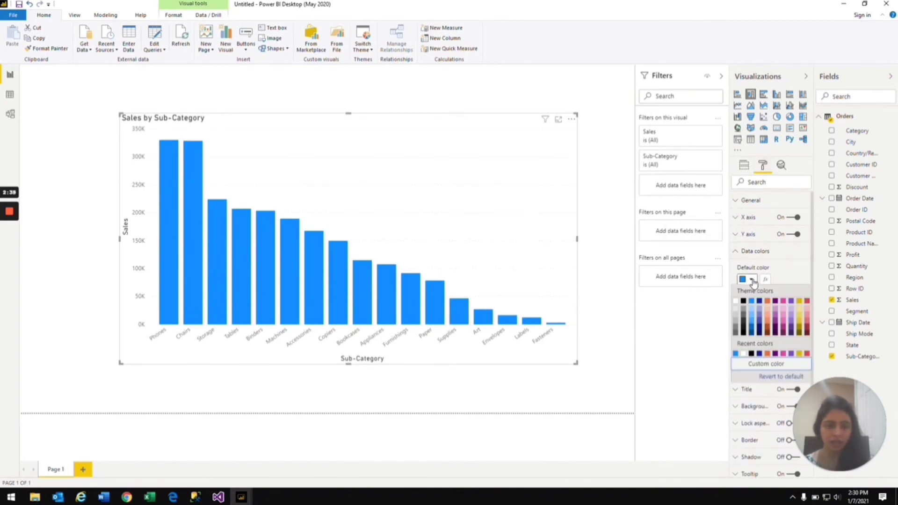
{"action": "left_click", "coordinate": [768, 320]}
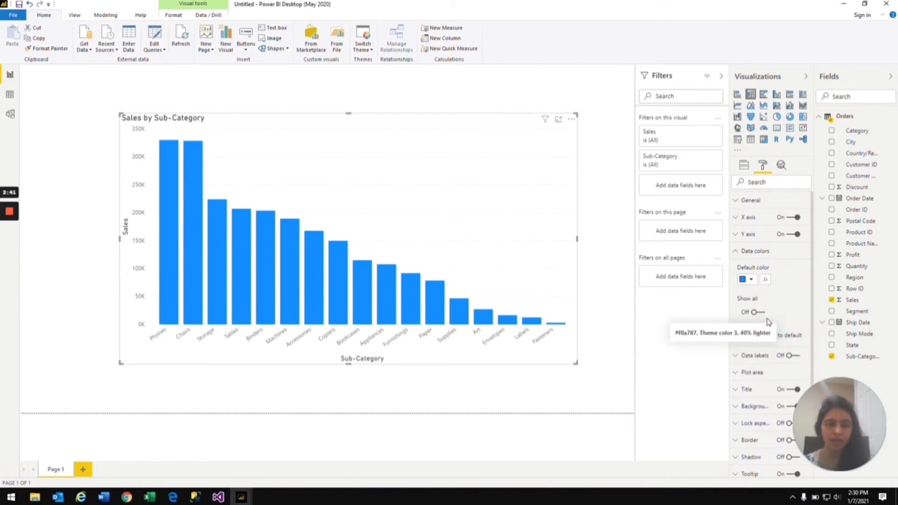
{"action": "left_click", "coordinate": [751, 280]}
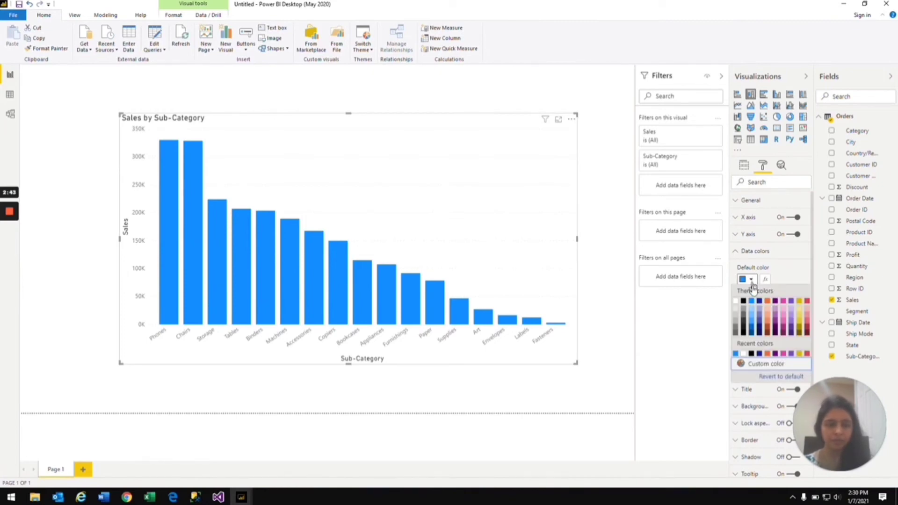
{"action": "left_click", "coordinate": [768, 321]}
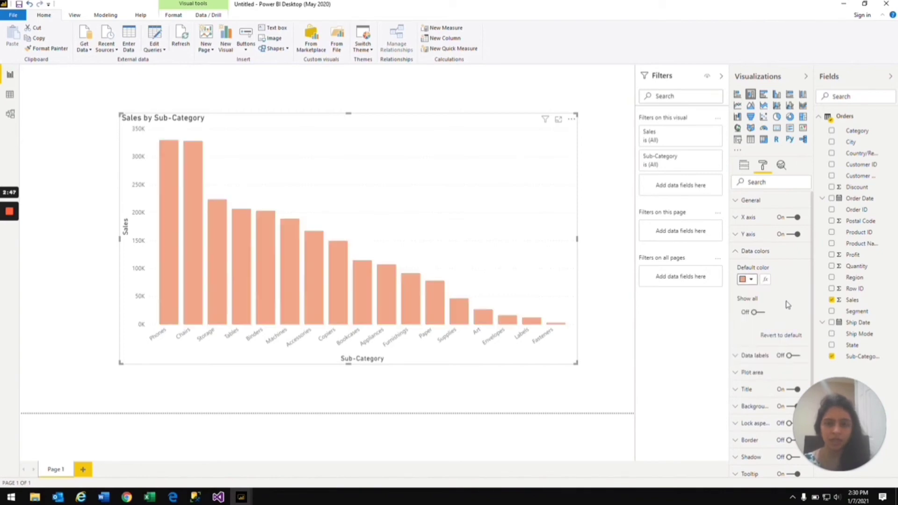
{"action": "left_click", "coordinate": [743, 252]}
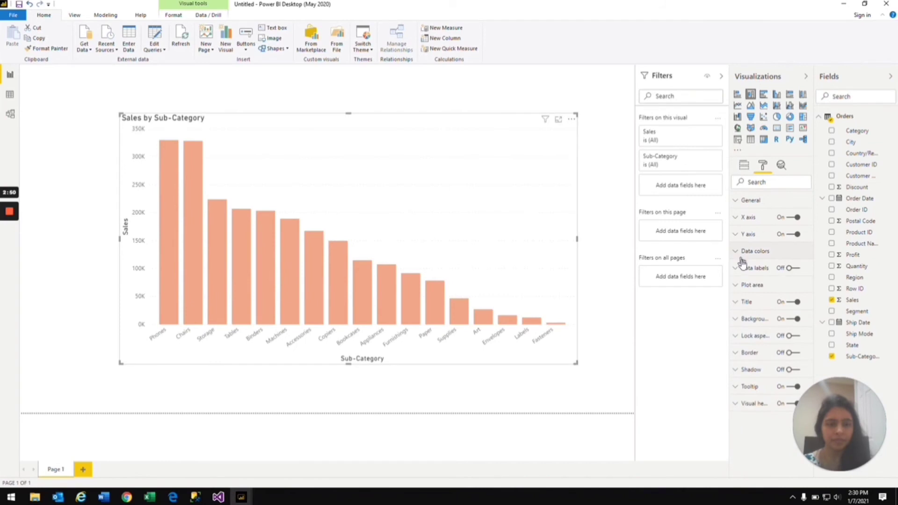
- Turn on data labels and a border for the Sales by Sub-Category chart
{"action": "left_click", "coordinate": [790, 269]}
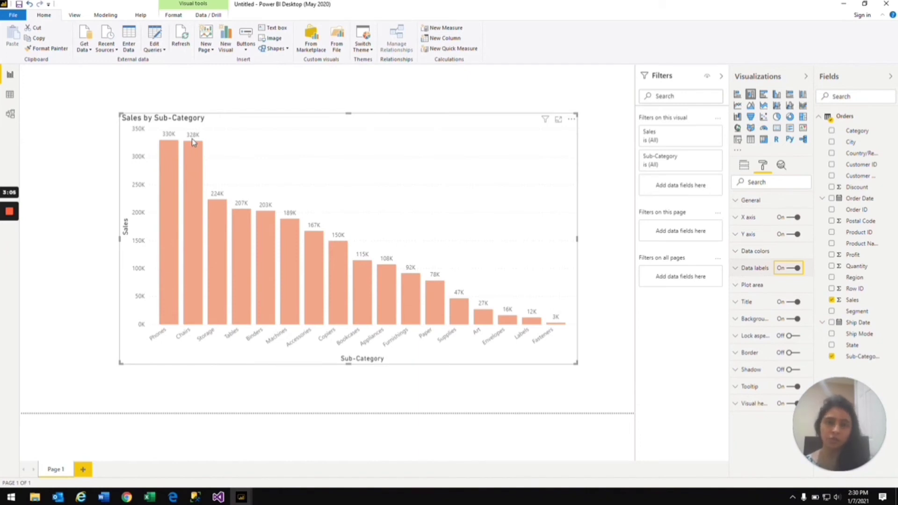
{"action": "left_click", "coordinate": [791, 353]}
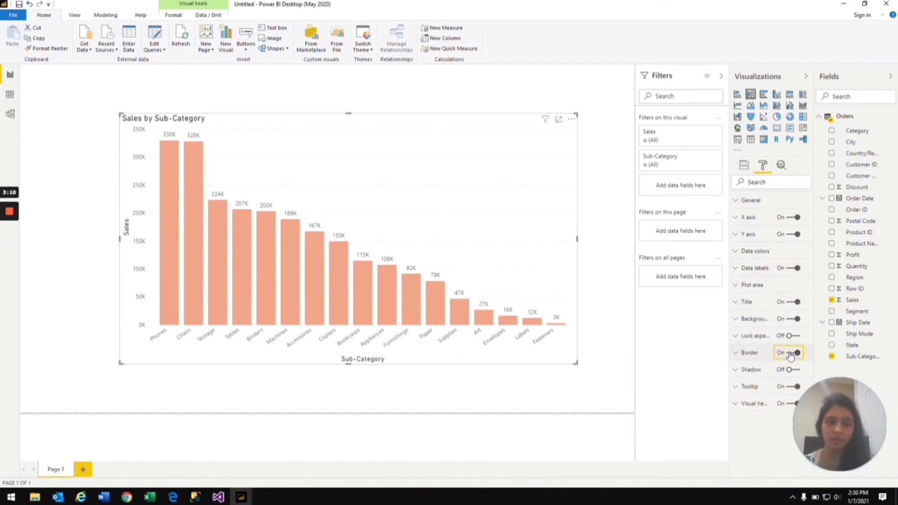
{"action": "left_click", "coordinate": [501, 385]}
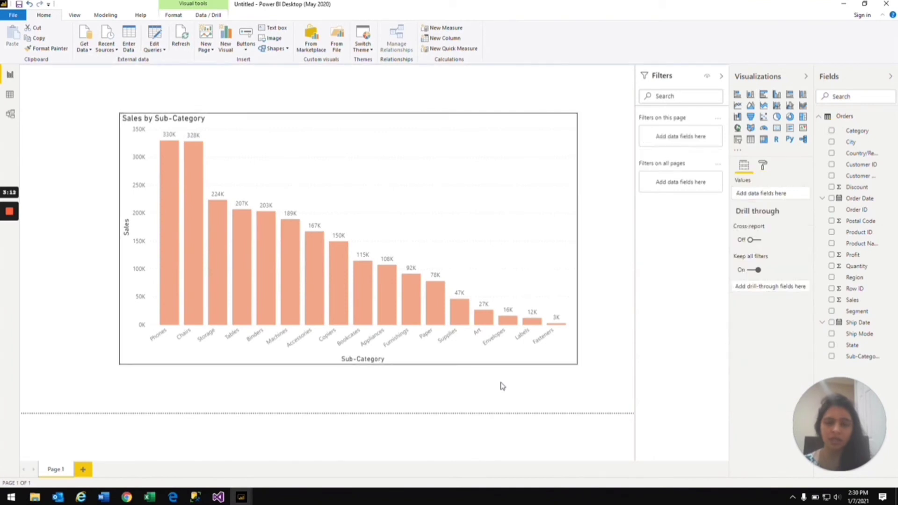
{"action": "left_click", "coordinate": [762, 165]}
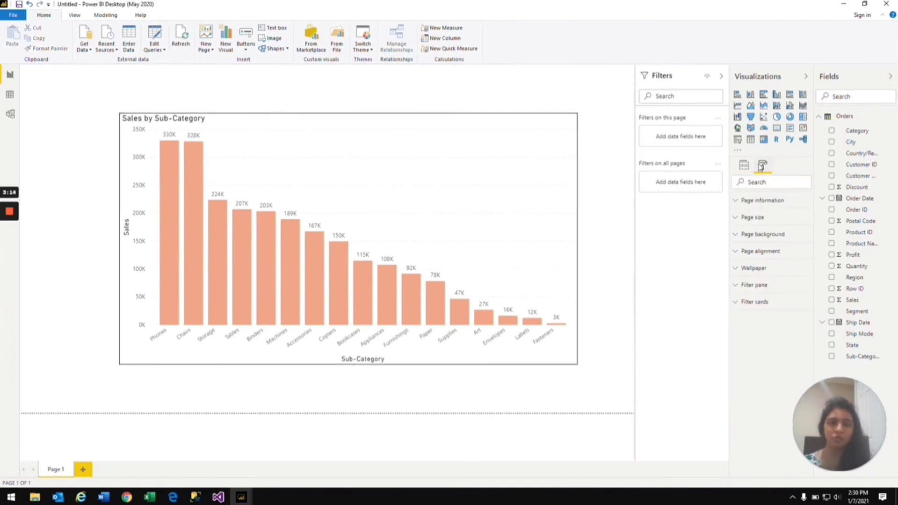
{"action": "left_click", "coordinate": [432, 242]}
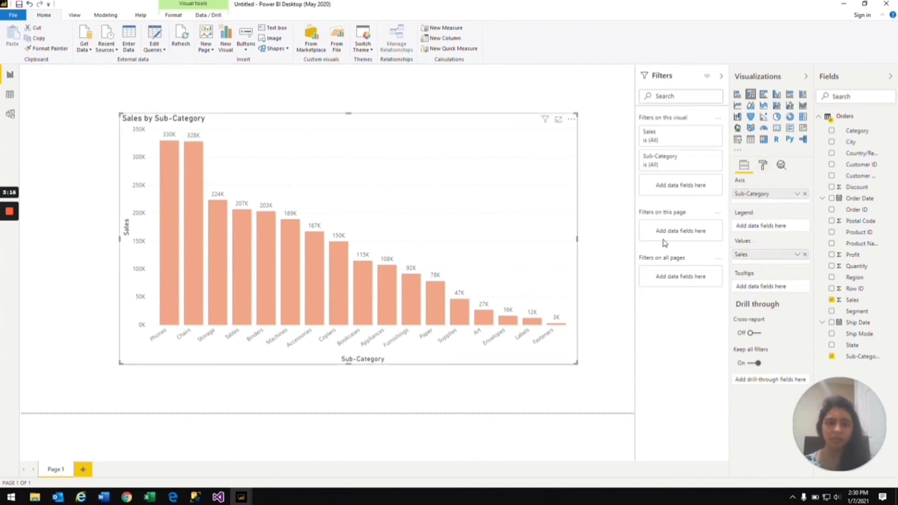
- Add the Region field as the chart's legend to split each column by region
{"action": "left_click", "coordinate": [764, 167]}
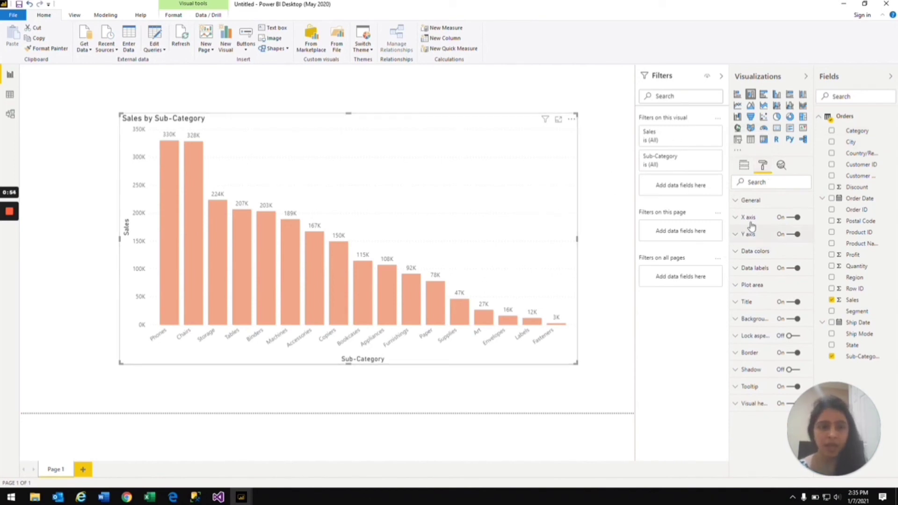
{"action": "left_click", "coordinate": [744, 169]}
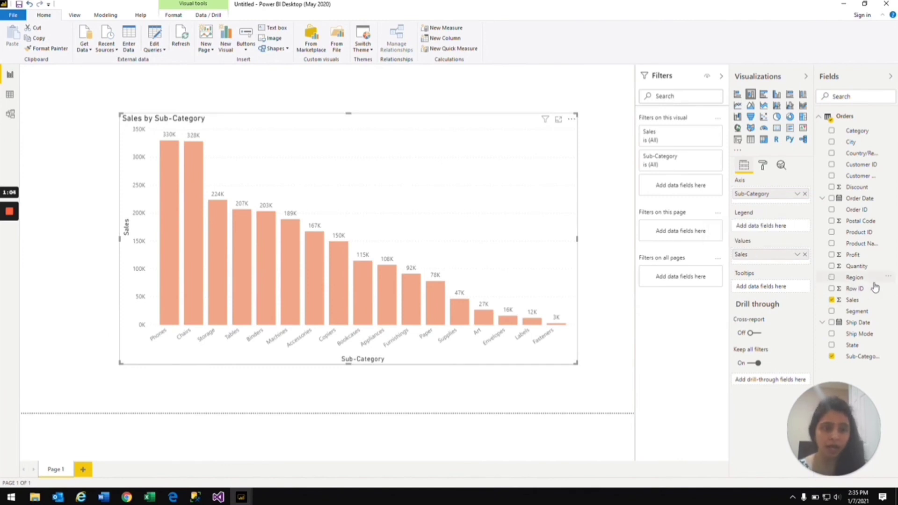
{"action": "left_click_drag", "start_coordinate": [862, 284], "coordinate": [770, 228]}
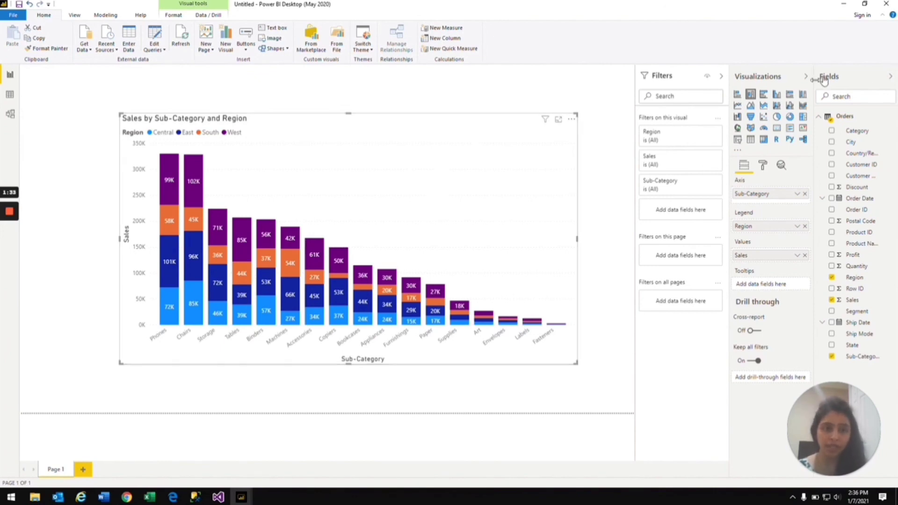
- Open the formatting options of the Sales by Sub-Category and Region chart
{"action": "left_click", "coordinate": [764, 166]}
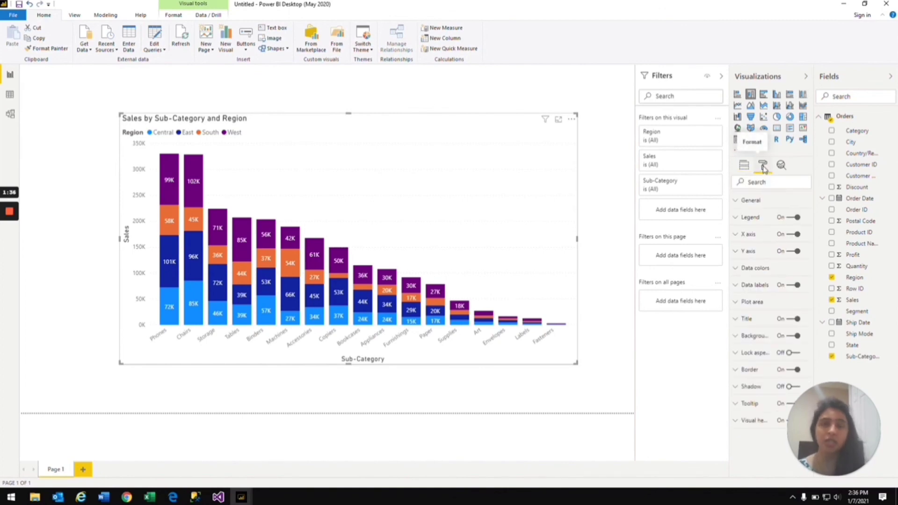